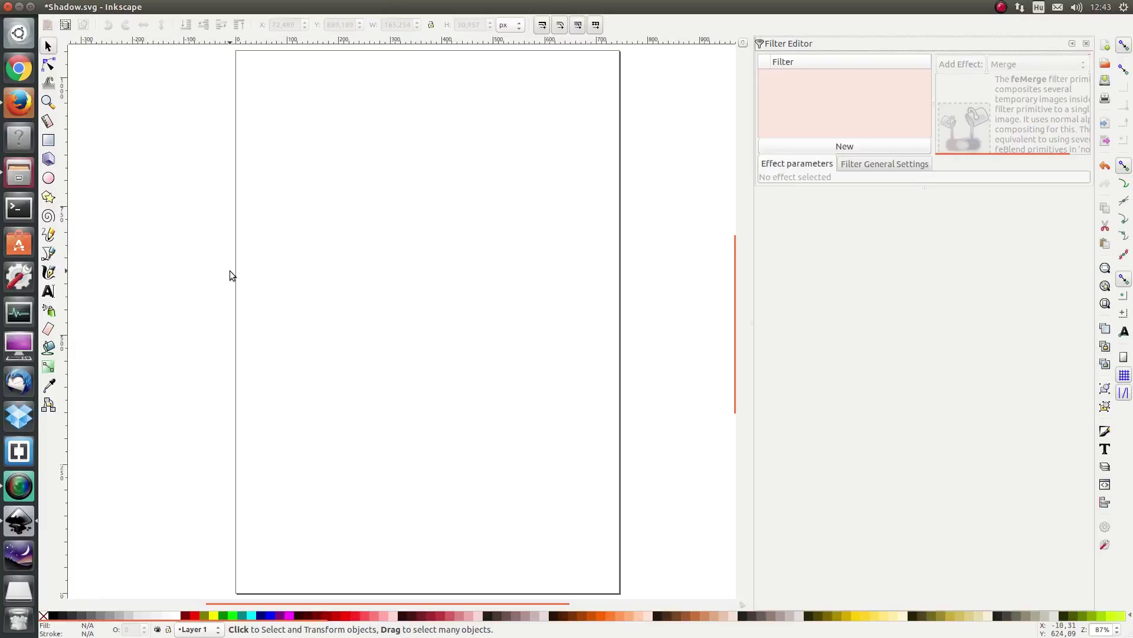
Add the text "Shadow!" in the upper part of the page and fill it with purple.
{"action": "left_click", "coordinate": [48, 291]}
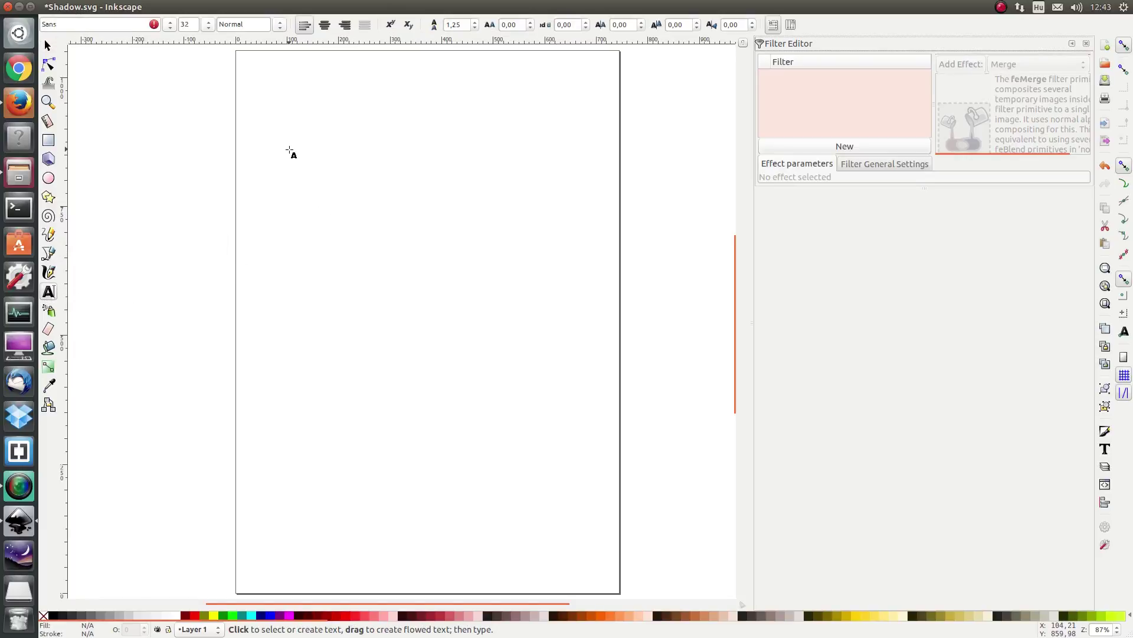
{"action": "left_click", "coordinate": [290, 150]}
{"action": "type", "text": "Sh"}
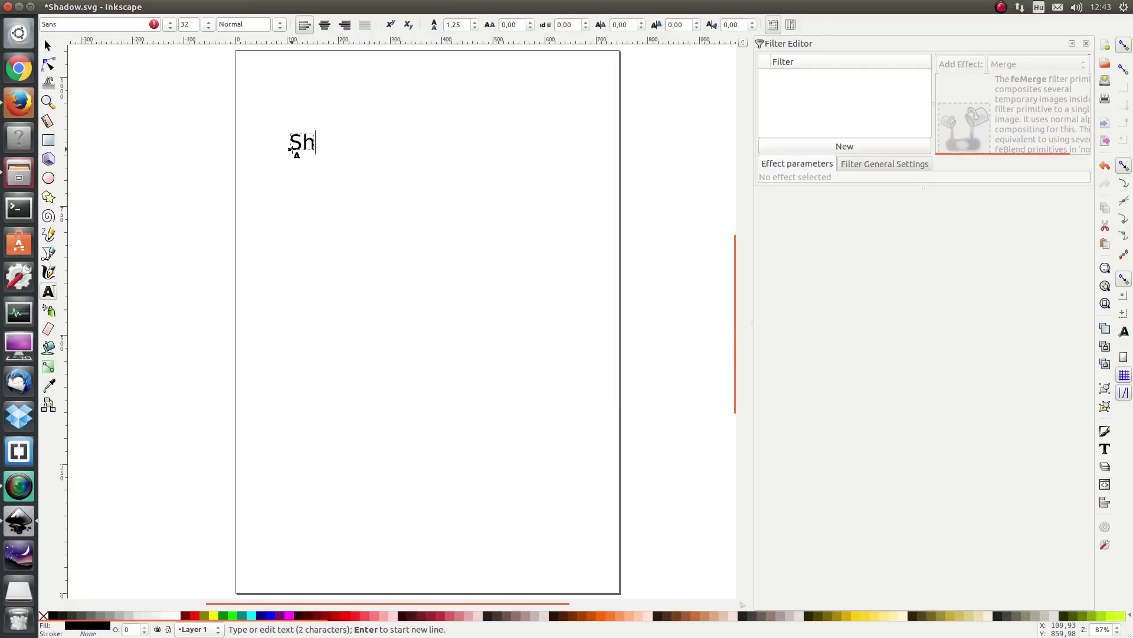
{"action": "type", "text": "adow!"}
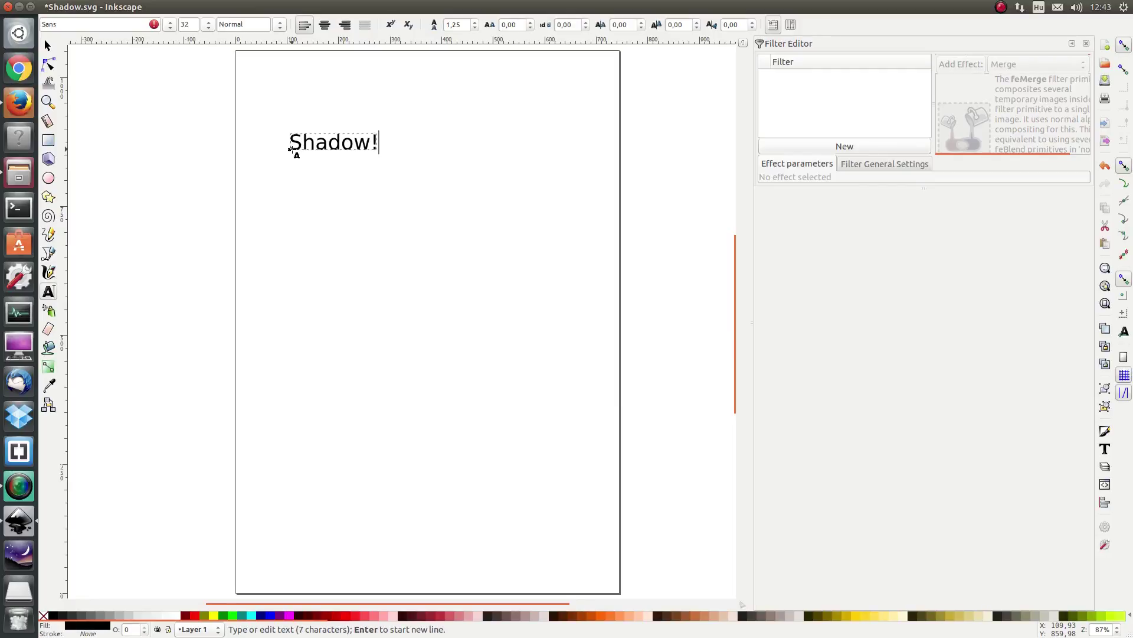
{"action": "left_click", "coordinate": [280, 615]}
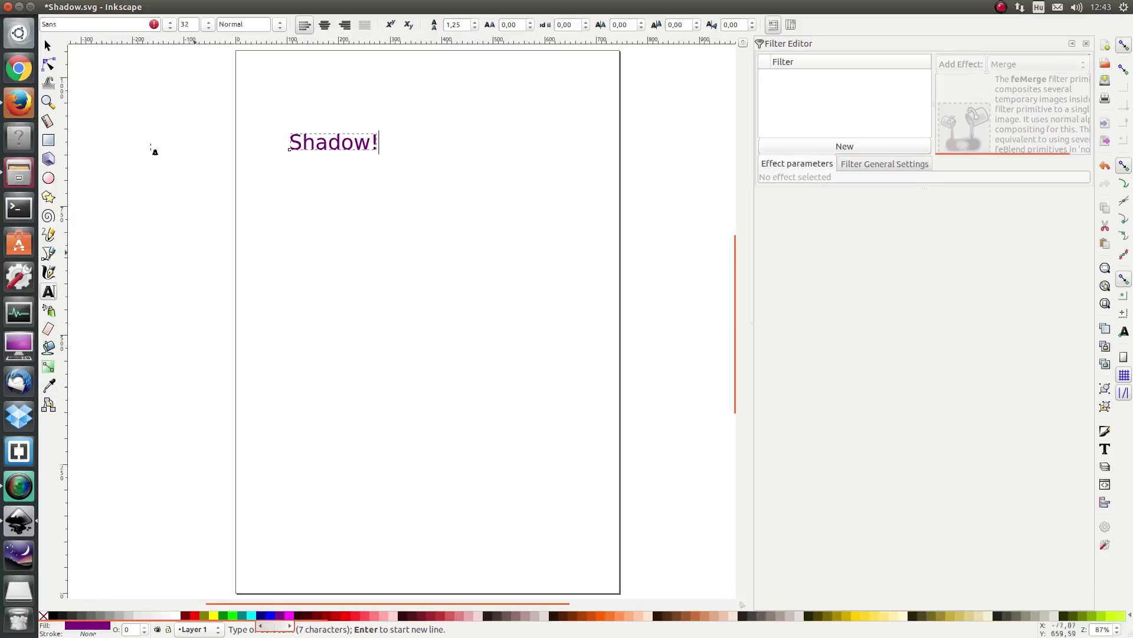
{"action": "left_click", "coordinate": [48, 46]}
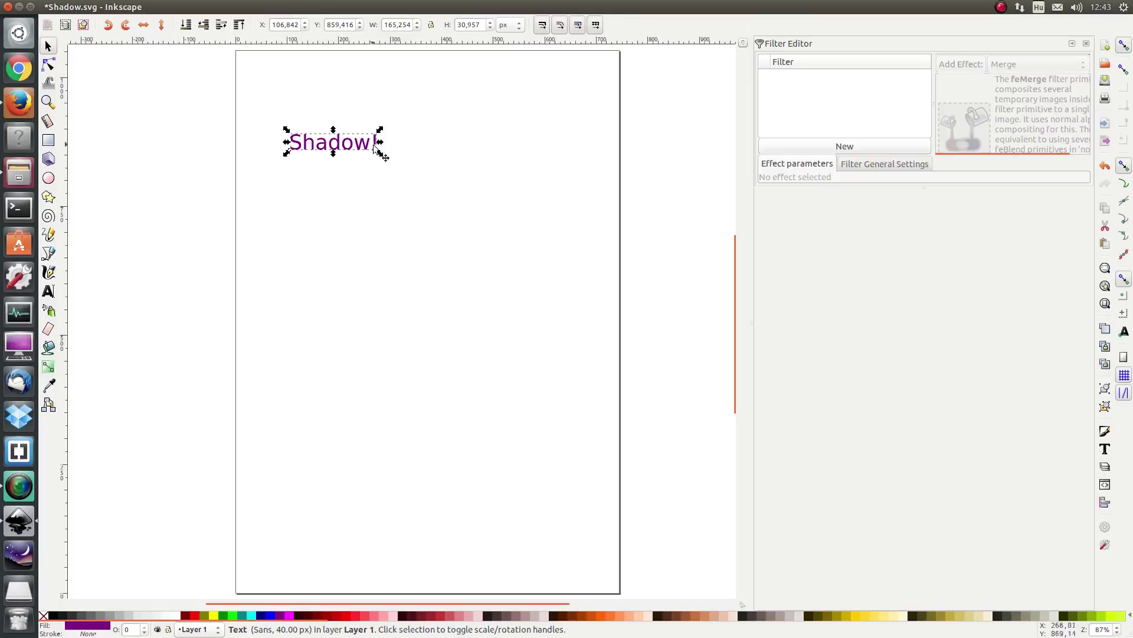
Create a filter named Shadow and add an Offset effect to it.
{"action": "left_click", "coordinate": [841, 144]}
{"action": "left_click", "coordinate": [801, 80]}
{"action": "type", "text": "Shadow"}
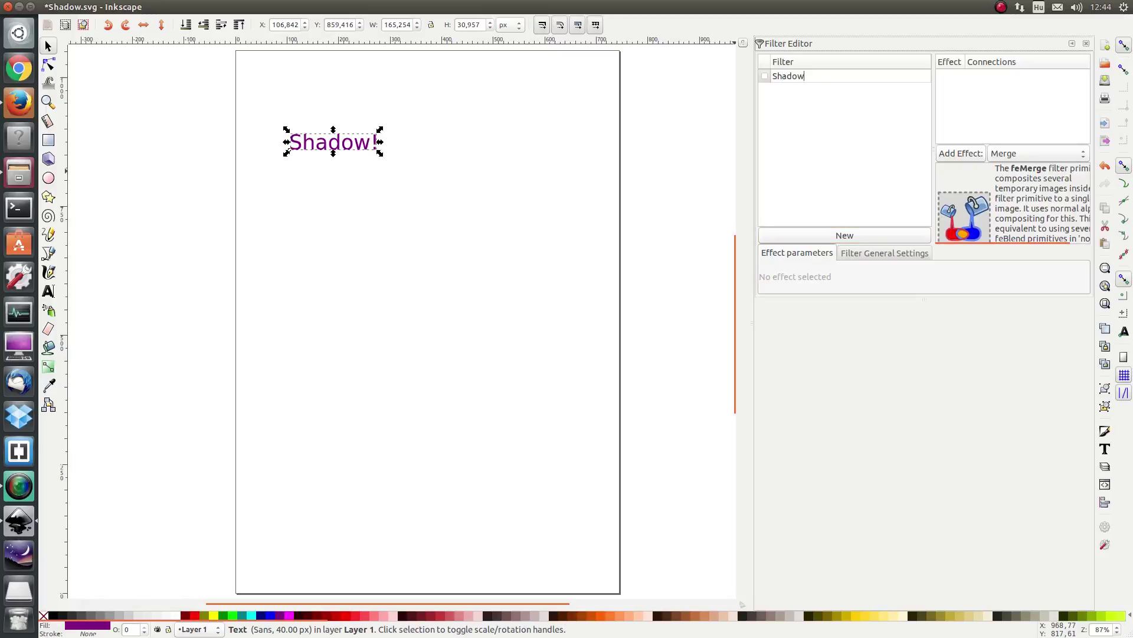
{"action": "left_click", "coordinate": [810, 80]}
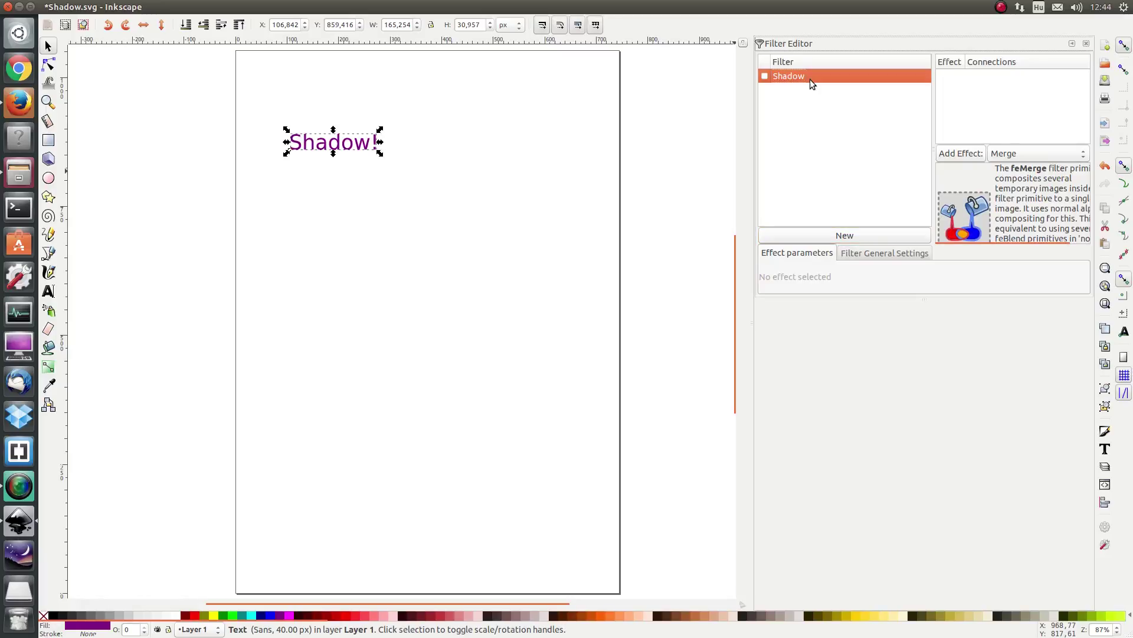
{"action": "left_click", "coordinate": [1046, 156]}
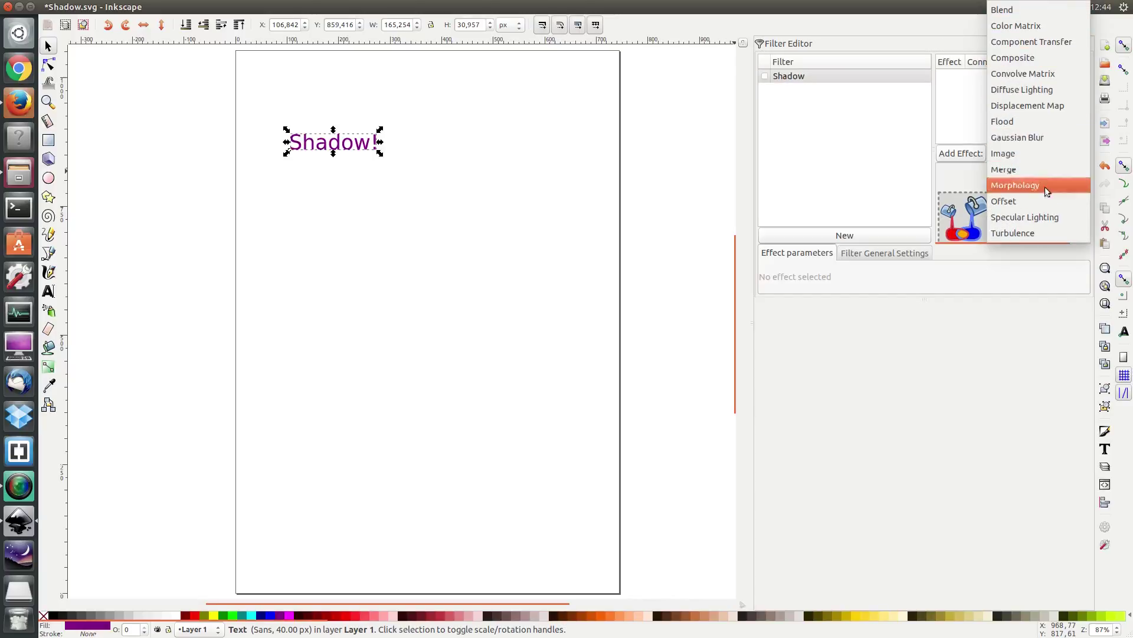
{"action": "left_click", "coordinate": [1033, 201]}
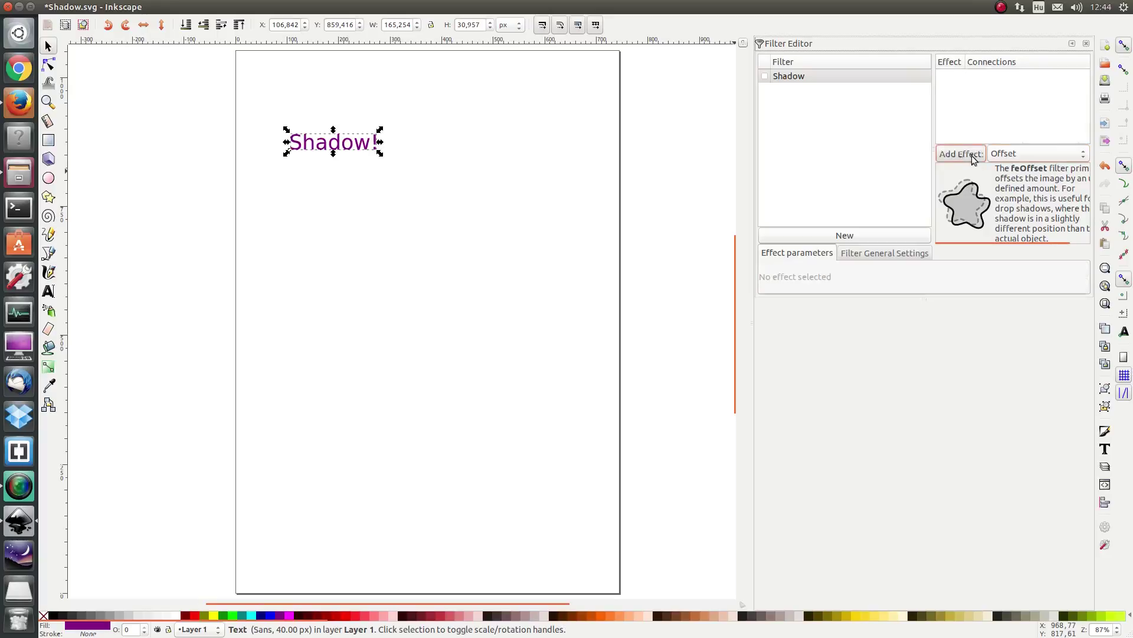
{"action": "left_click", "coordinate": [976, 159]}
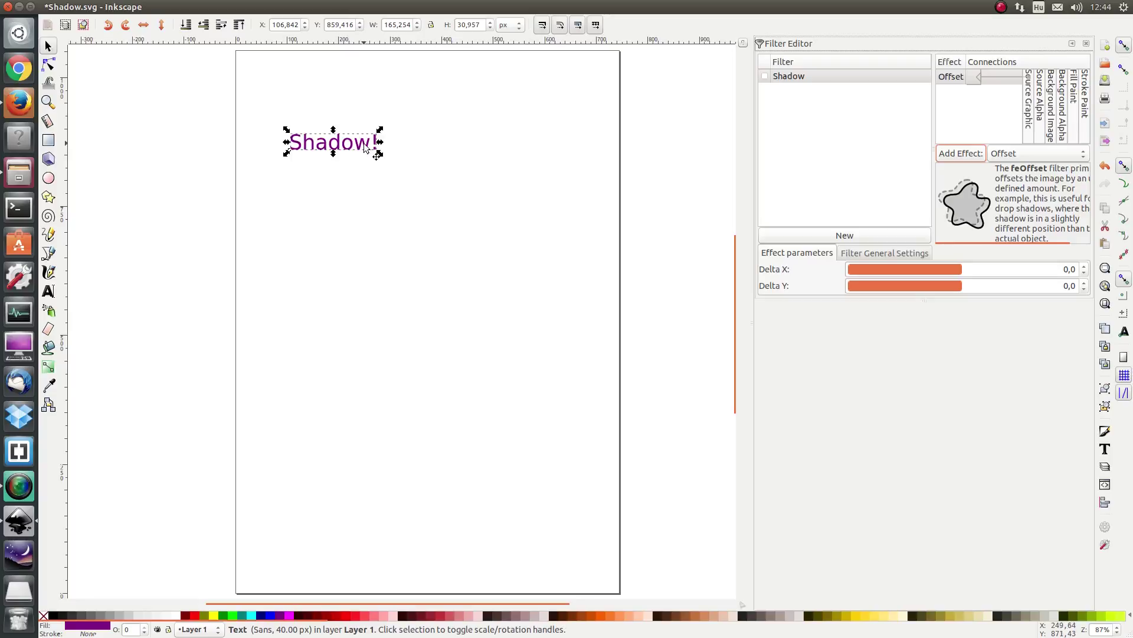
Add a Merge effect and connect its first input to Offset and its second input to Source Graphic.
{"action": "left_click", "coordinate": [1019, 154]}
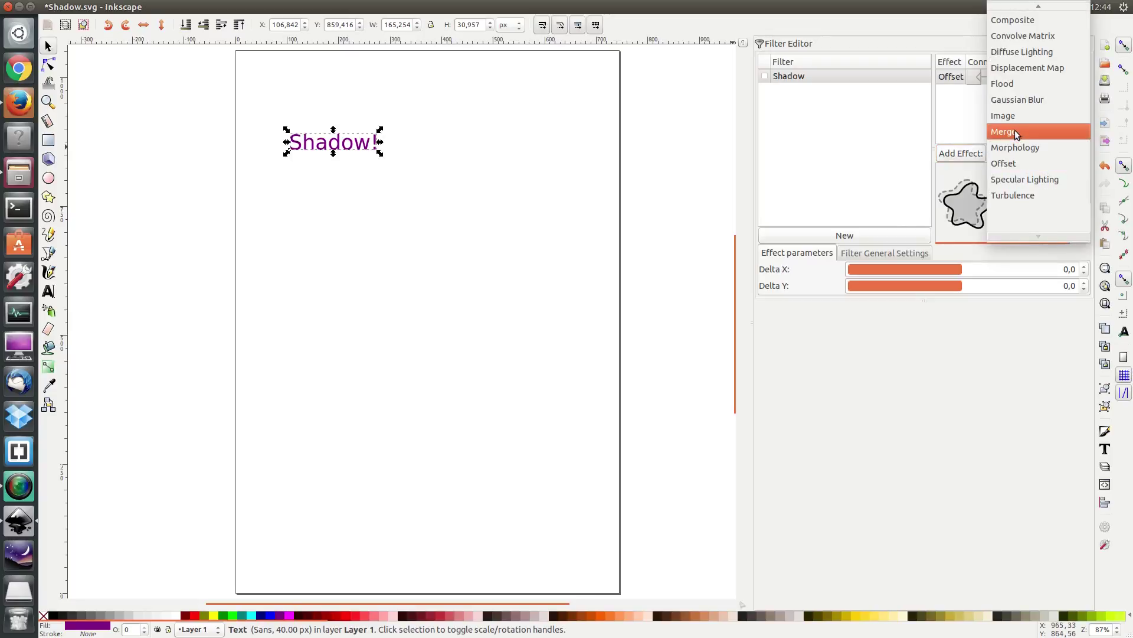
{"action": "left_click", "coordinate": [1014, 130]}
{"action": "left_click", "coordinate": [958, 155]}
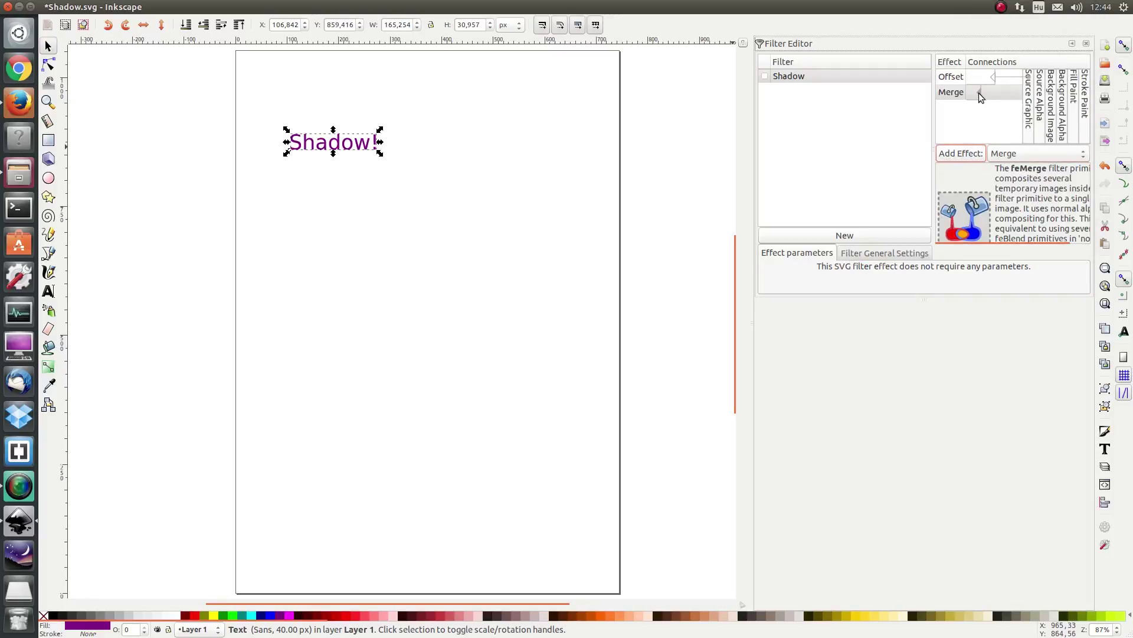
{"action": "left_click_drag", "start_coordinate": [978, 94], "coordinate": [984, 87]}
{"action": "left_click_drag", "start_coordinate": [987, 80], "coordinate": [1029, 107]}
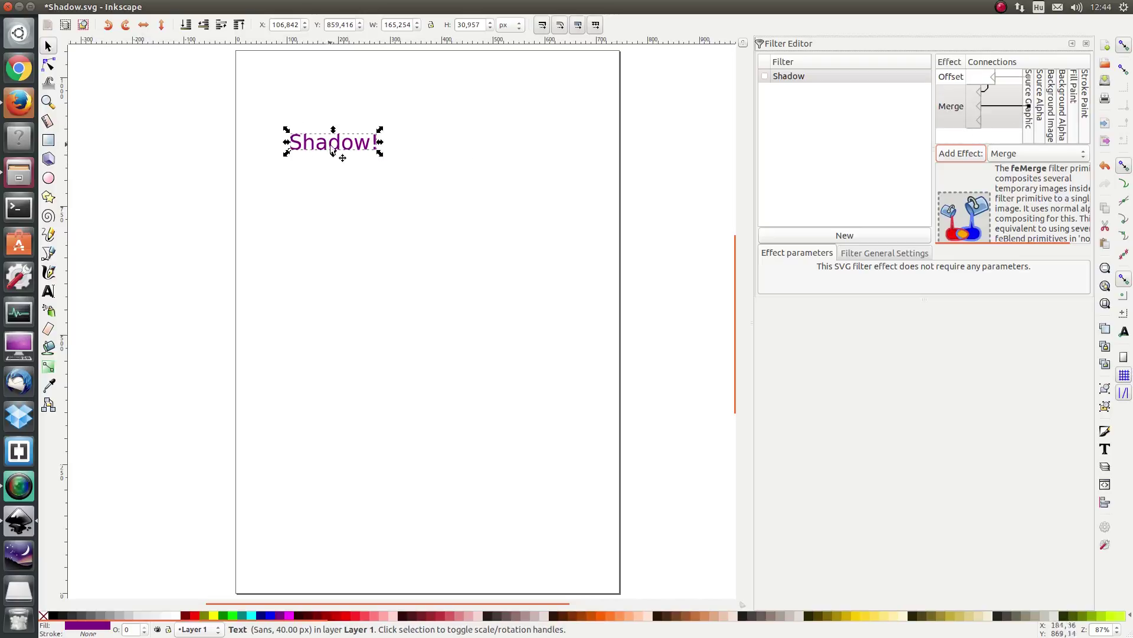
Set the Offset effect's Delta X to 2.0 and apply the Shadow filter to the text.
{"action": "left_click", "coordinate": [952, 79]}
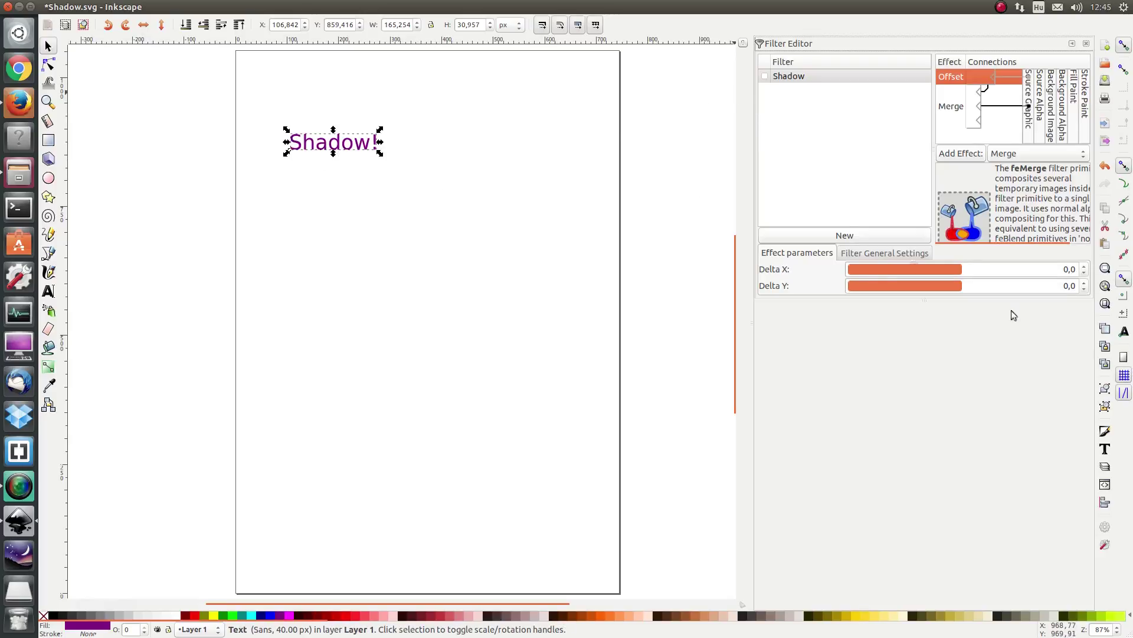
{"action": "double_click", "coordinate": [1084, 267]}
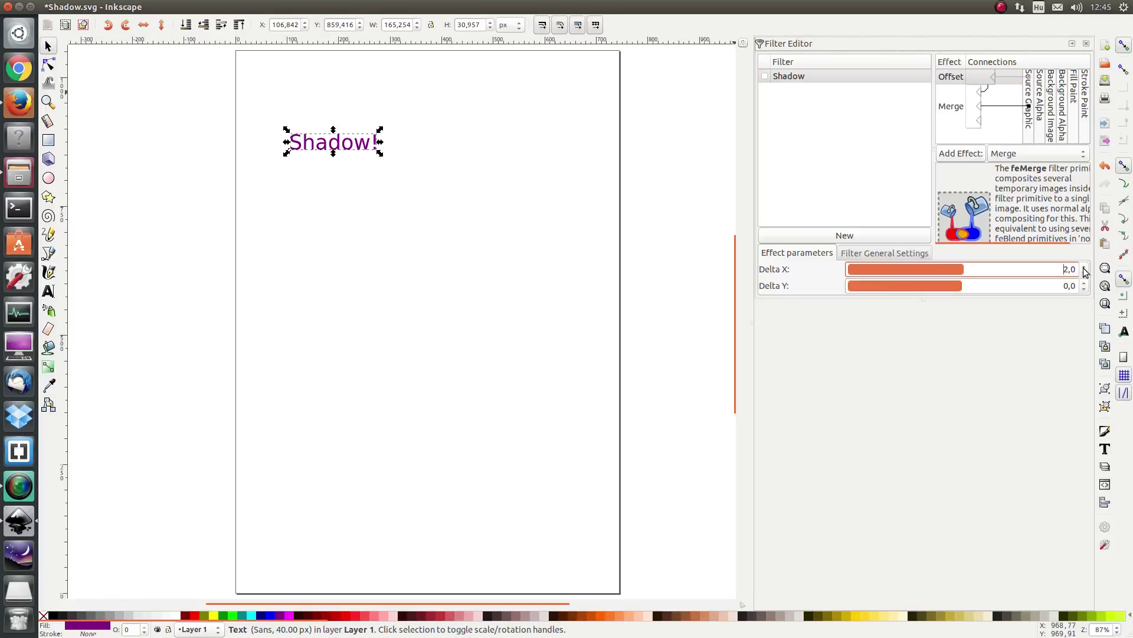
{"action": "left_click", "coordinate": [765, 76]}
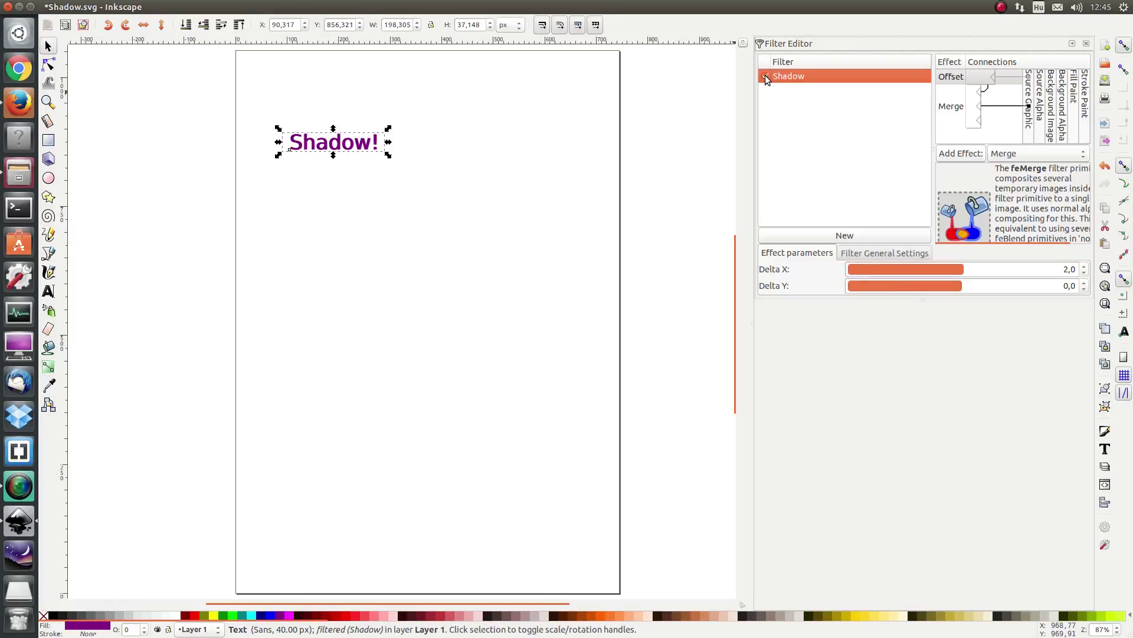
Set the Offset effect's Delta X and Delta Y to 4.0 each.
{"action": "double_click", "coordinate": [1084, 266]}
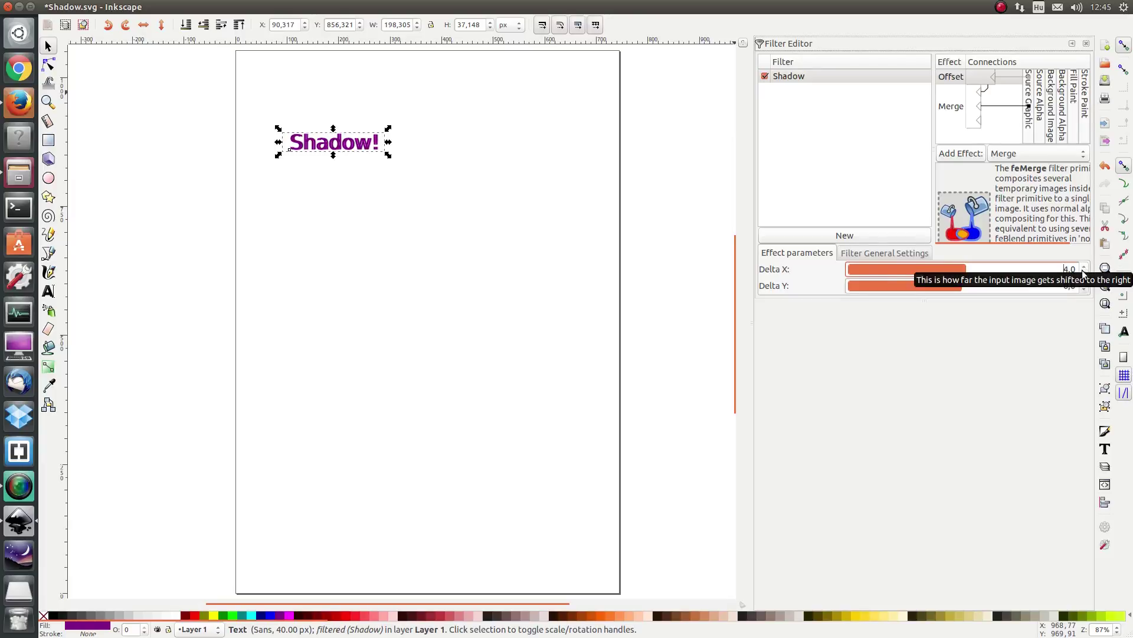
{"action": "left_click", "coordinate": [1086, 284]}
{"action": "left_click", "coordinate": [1086, 283]}
{"action": "left_click", "coordinate": [1086, 284]}
{"action": "left_click", "coordinate": [1086, 284]}
{"action": "left_click", "coordinate": [1086, 284]}
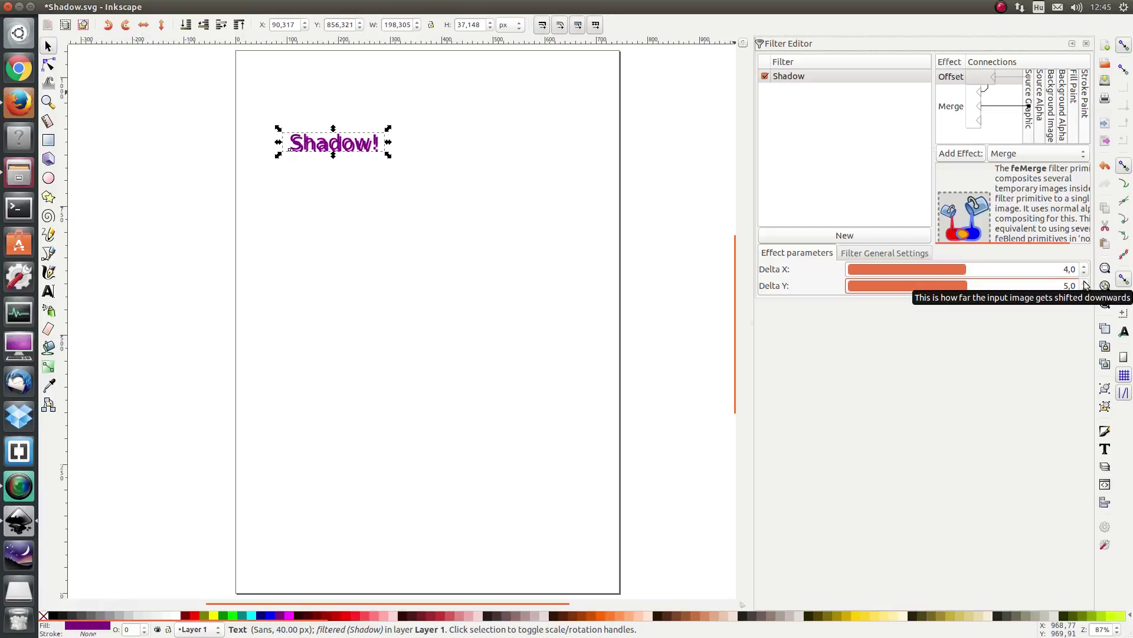
{"action": "left_click", "coordinate": [1085, 289]}
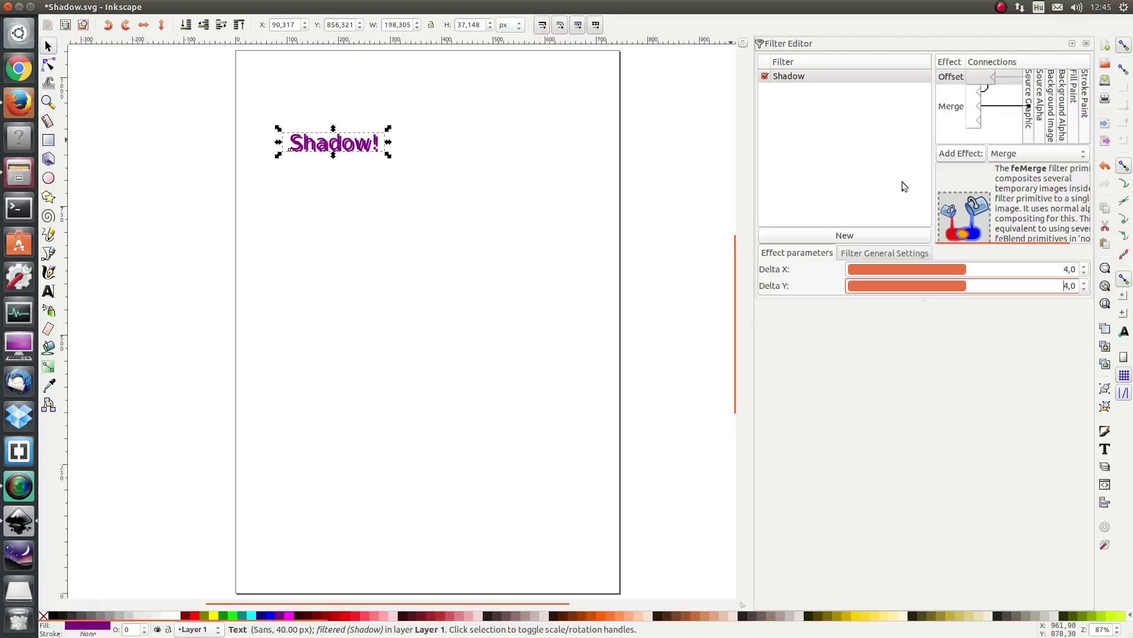
Add a Color Matrix effect between Offset and Merge and connect Merge's first input to it.
{"action": "left_click", "coordinate": [1003, 156]}
{"action": "scroll", "coordinate": [1015, 48], "scroll_direction": "up", "scroll_amount": 1}
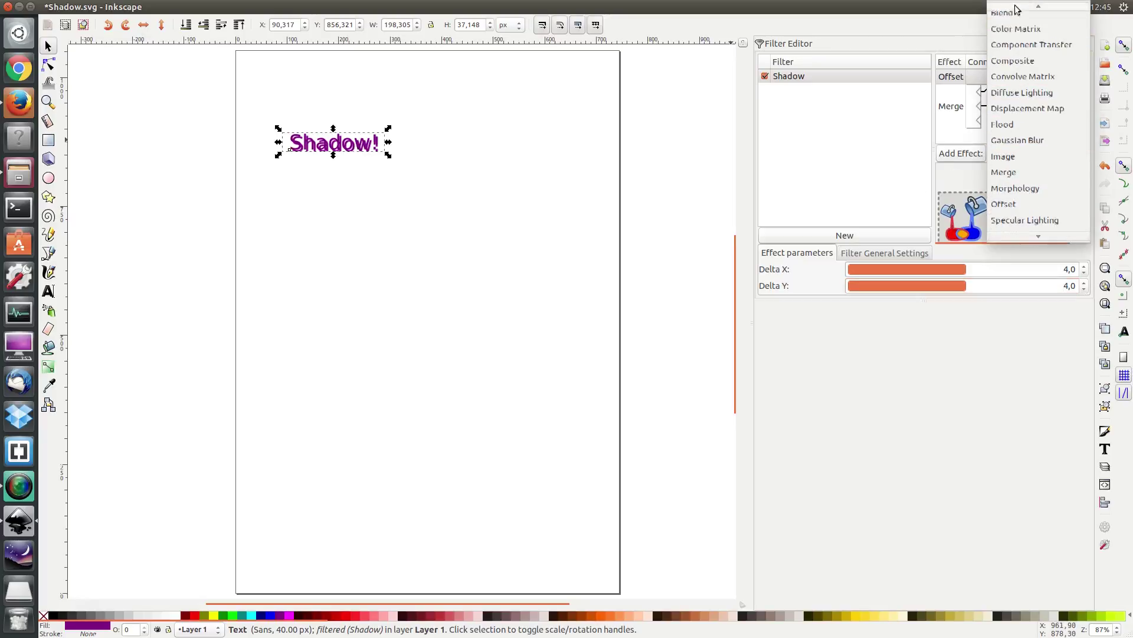
{"action": "left_click", "coordinate": [1016, 33]}
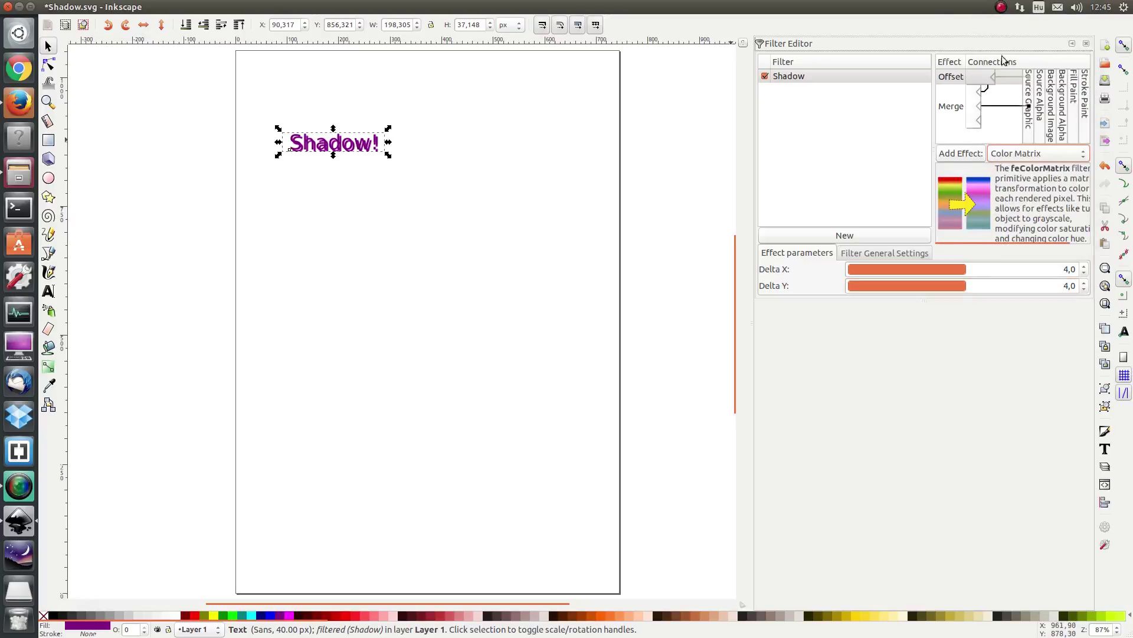
{"action": "left_click", "coordinate": [971, 153]}
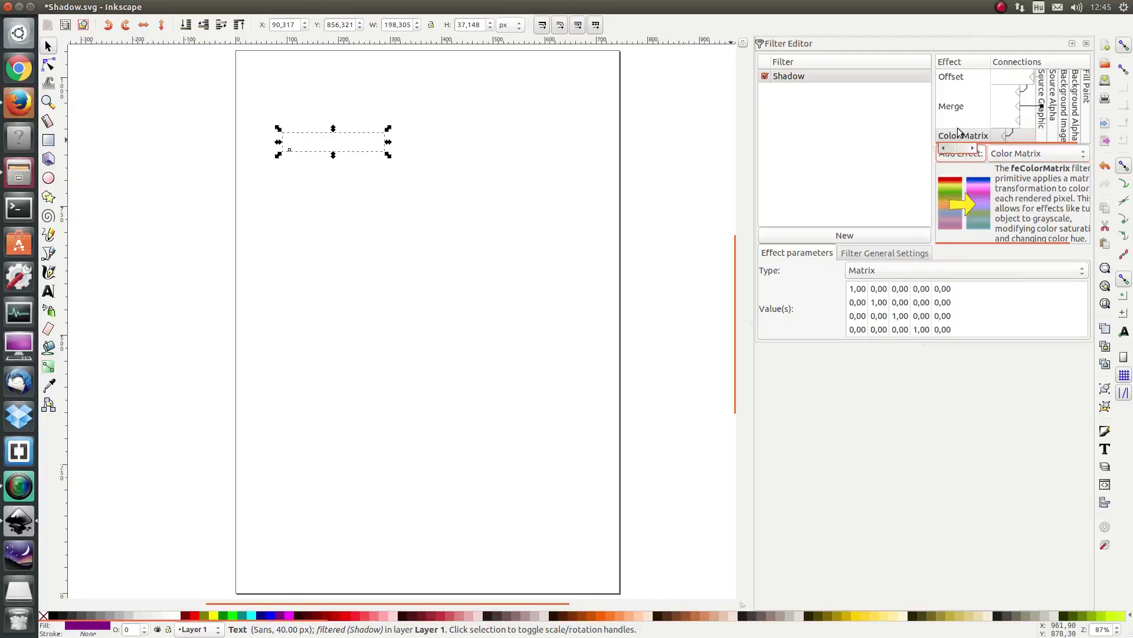
{"action": "left_click", "coordinate": [959, 137]}
{"action": "left_click_drag", "start_coordinate": [960, 137], "coordinate": [959, 87]}
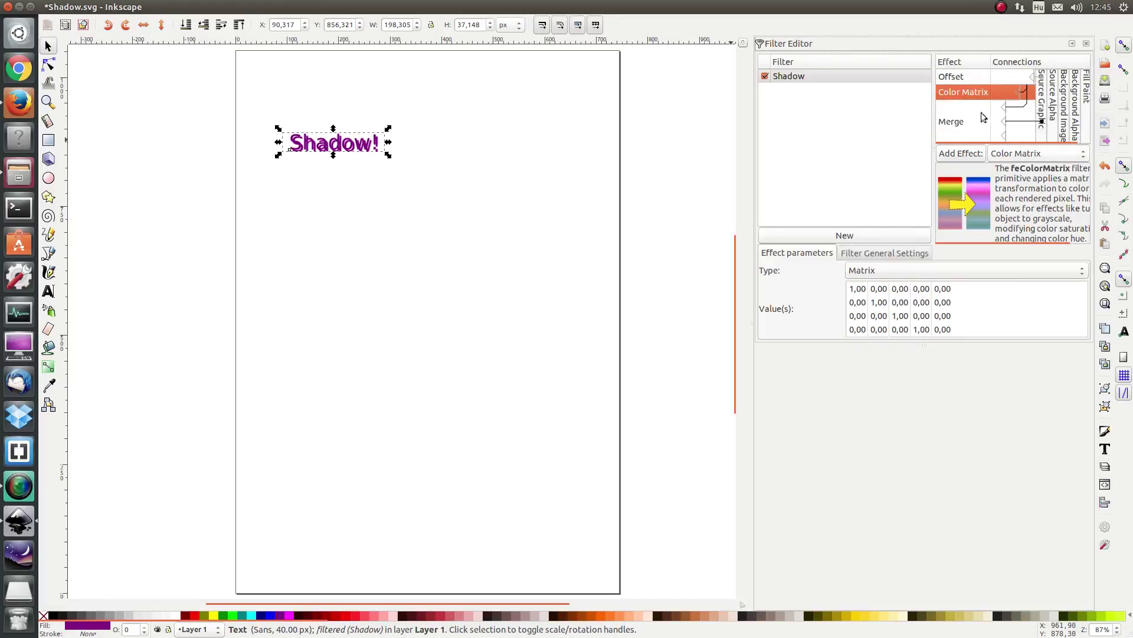
{"action": "left_click", "coordinate": [1006, 112]}
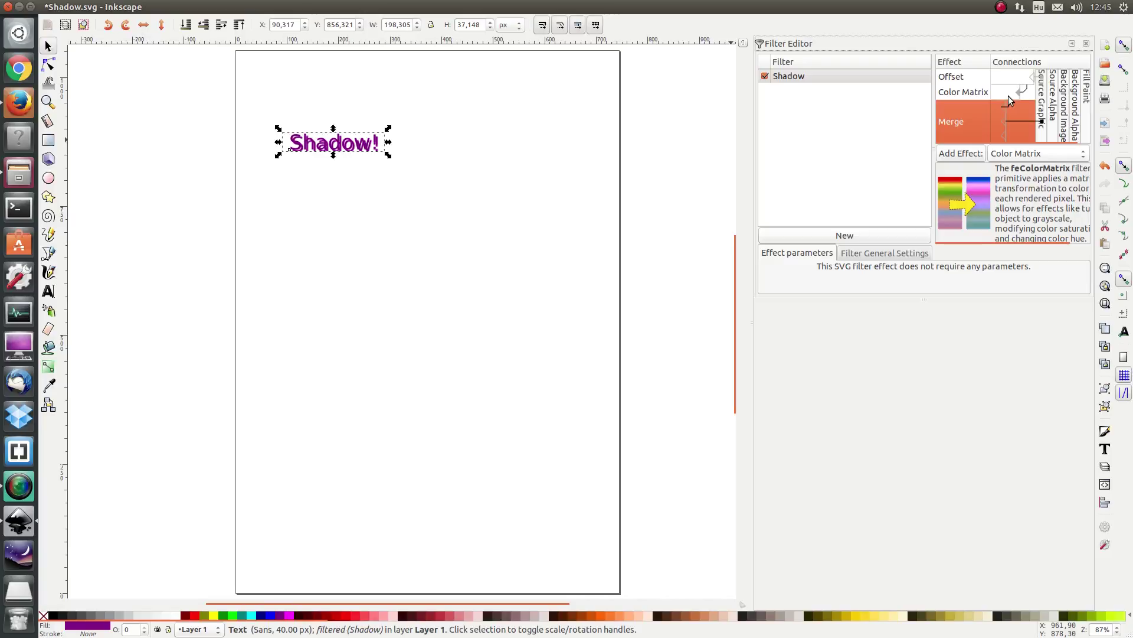
{"action": "left_click_drag", "start_coordinate": [1008, 96], "coordinate": [1007, 95]}
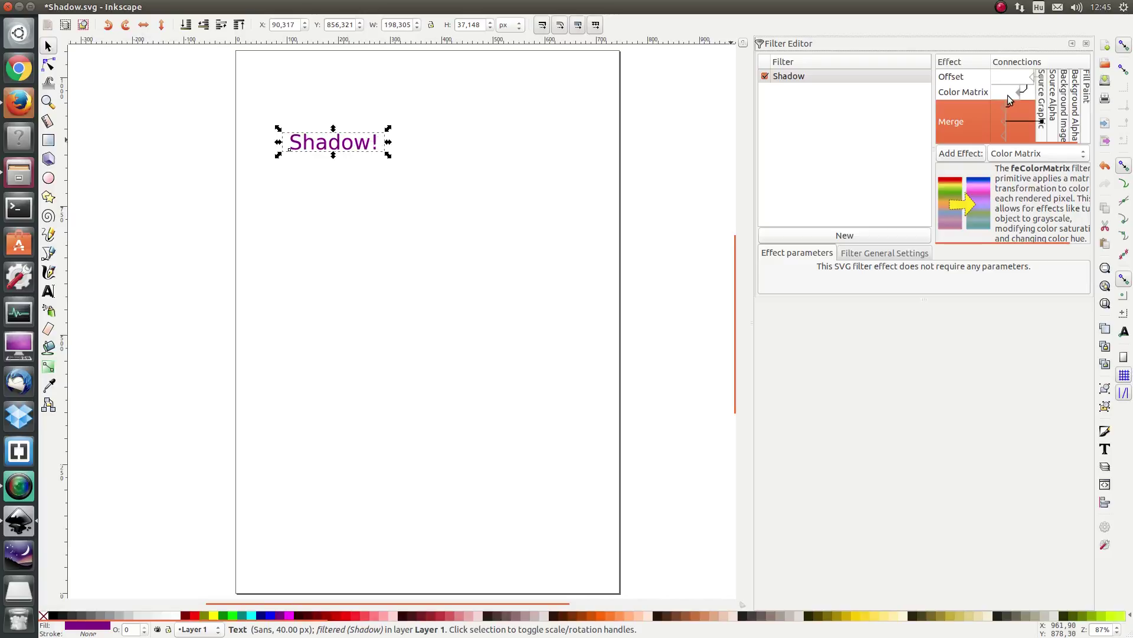
Set the Color Matrix effect's type to Saturate.
{"action": "left_click", "coordinate": [969, 92]}
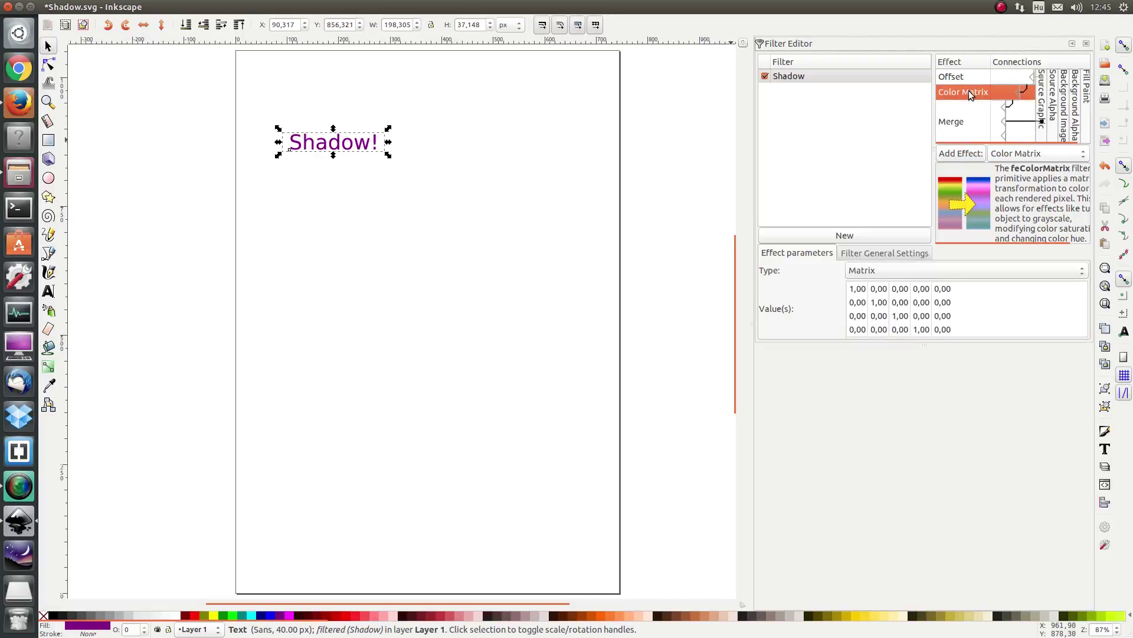
{"action": "left_click", "coordinate": [896, 271]}
{"action": "left_click", "coordinate": [896, 271]}
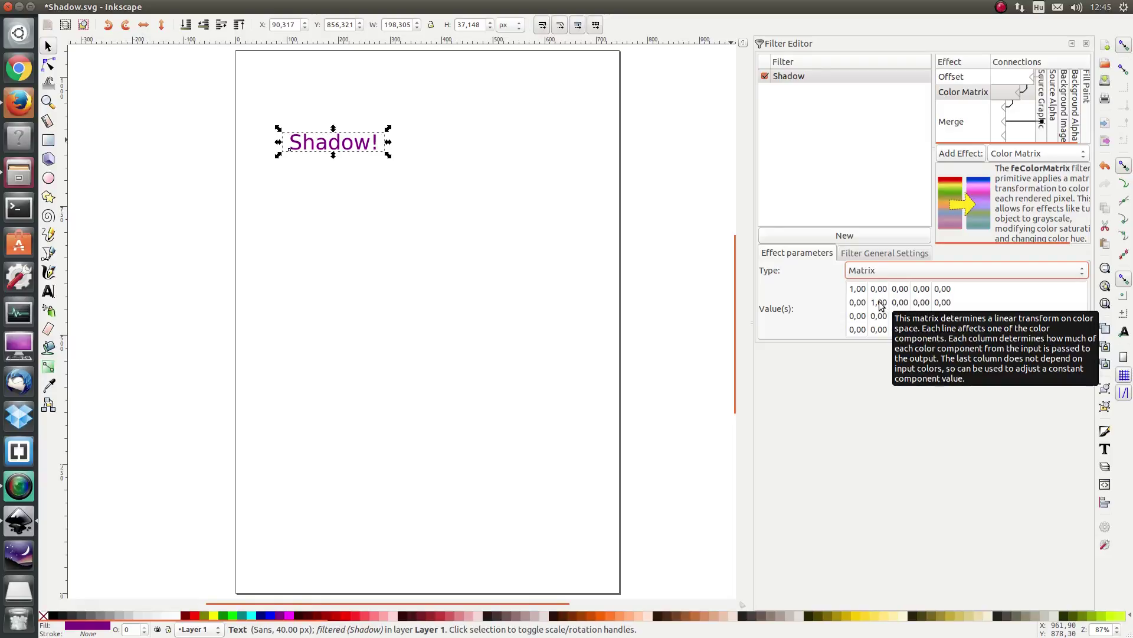
{"action": "left_click", "coordinate": [879, 273]}
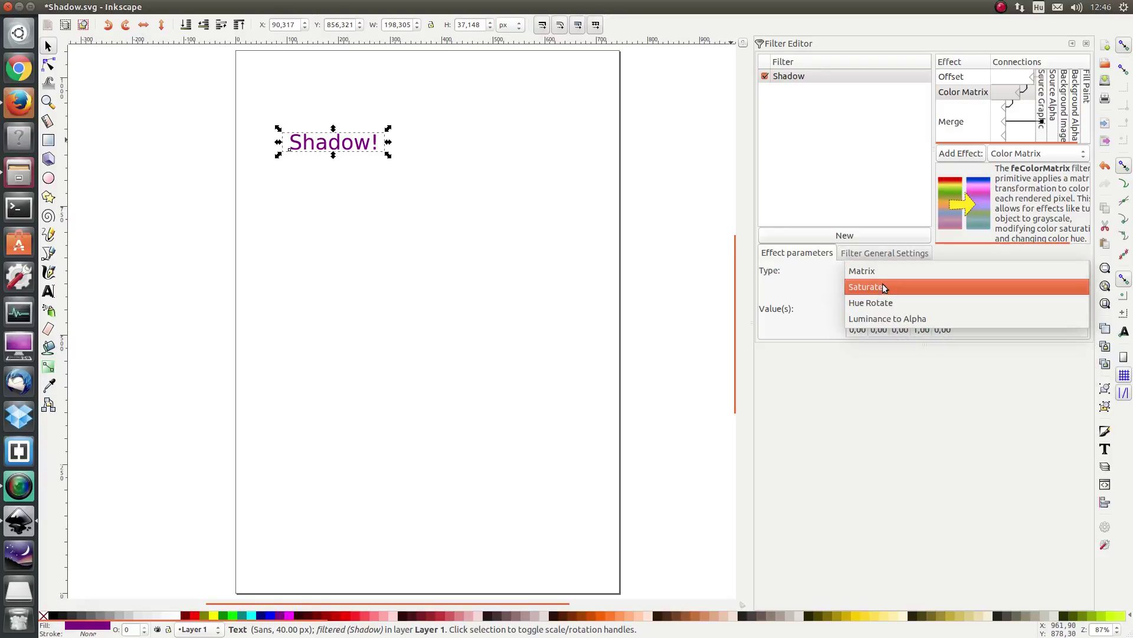
{"action": "left_click", "coordinate": [883, 286]}
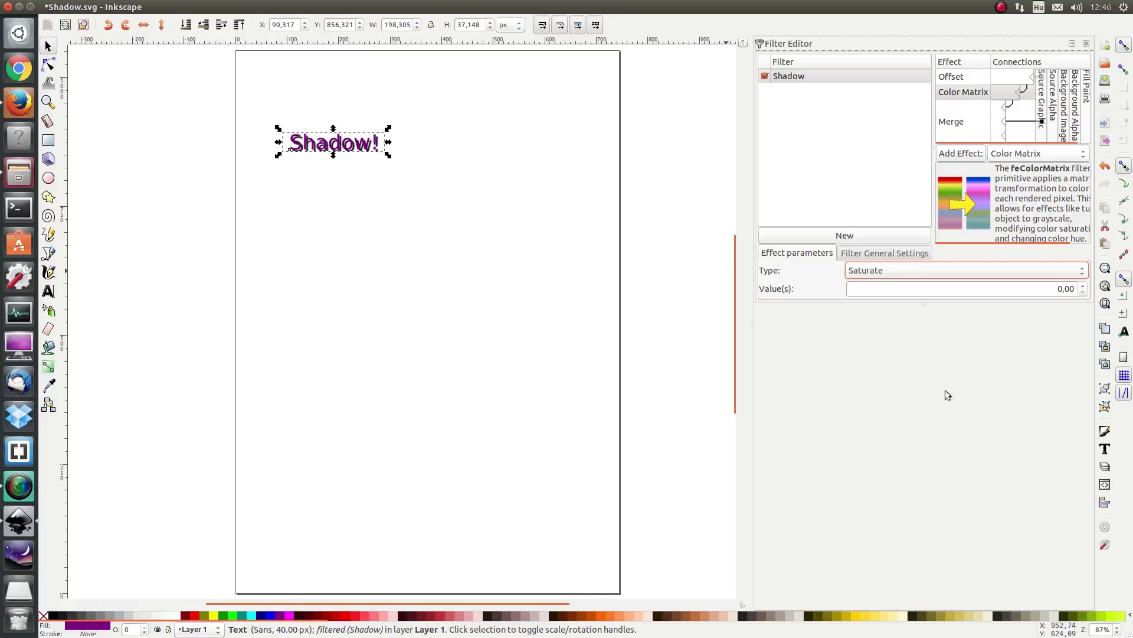
Add a Gaussian Blur effect to the Shadow filter and place it between Color Matrix and Merge.
{"action": "left_click", "coordinate": [1106, 269]}
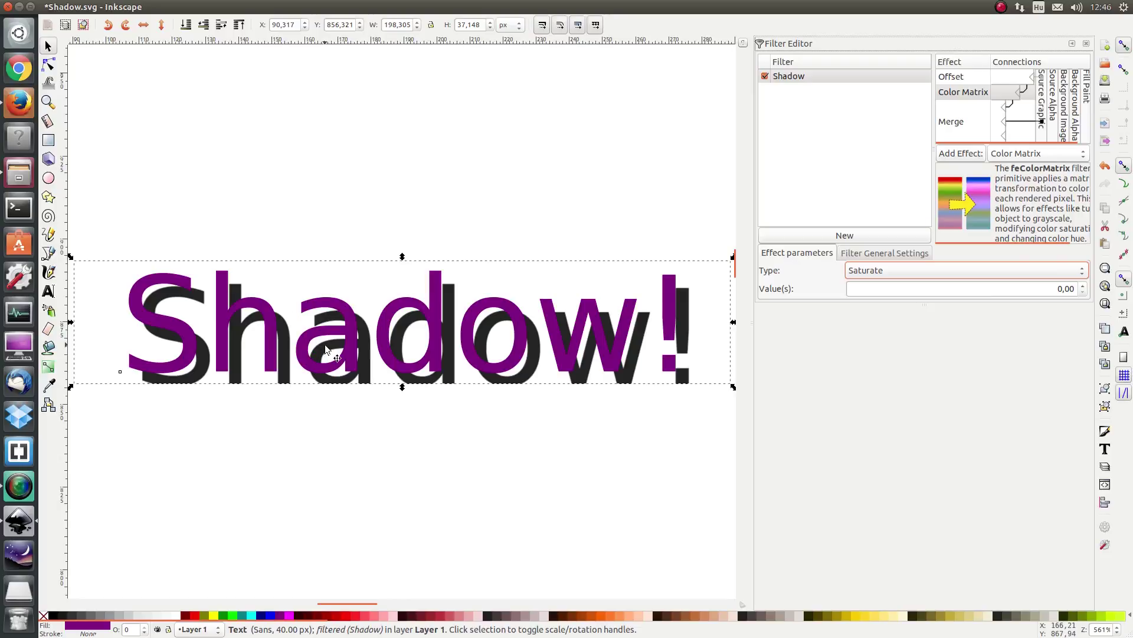
{"action": "left_click", "coordinate": [1016, 154]}
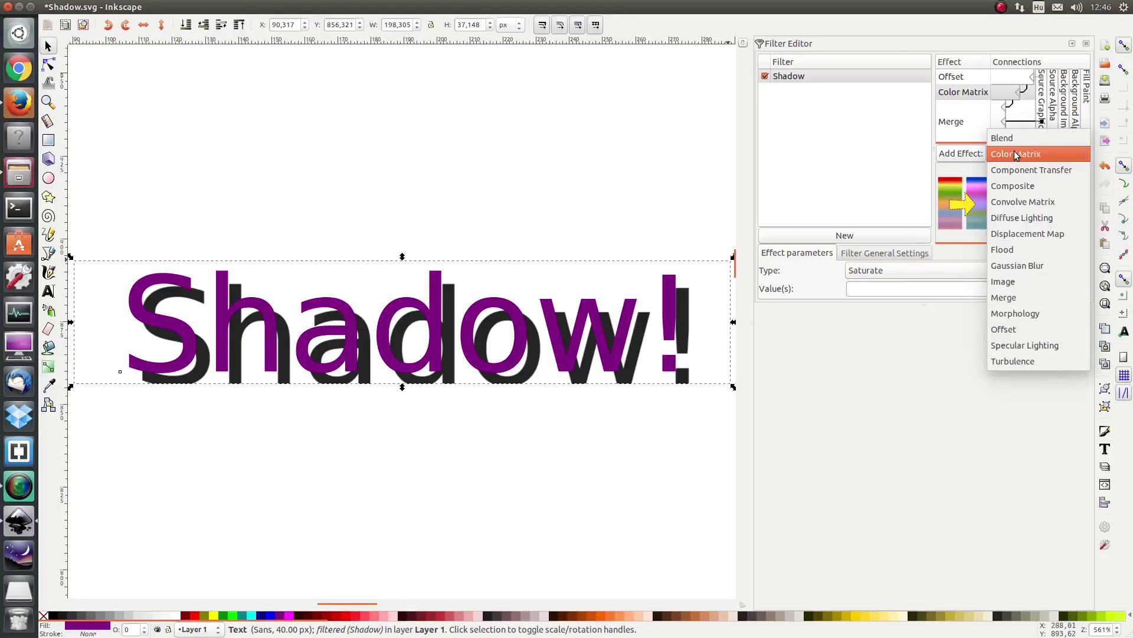
{"action": "left_click", "coordinate": [1016, 265]}
{"action": "left_click", "coordinate": [962, 155]}
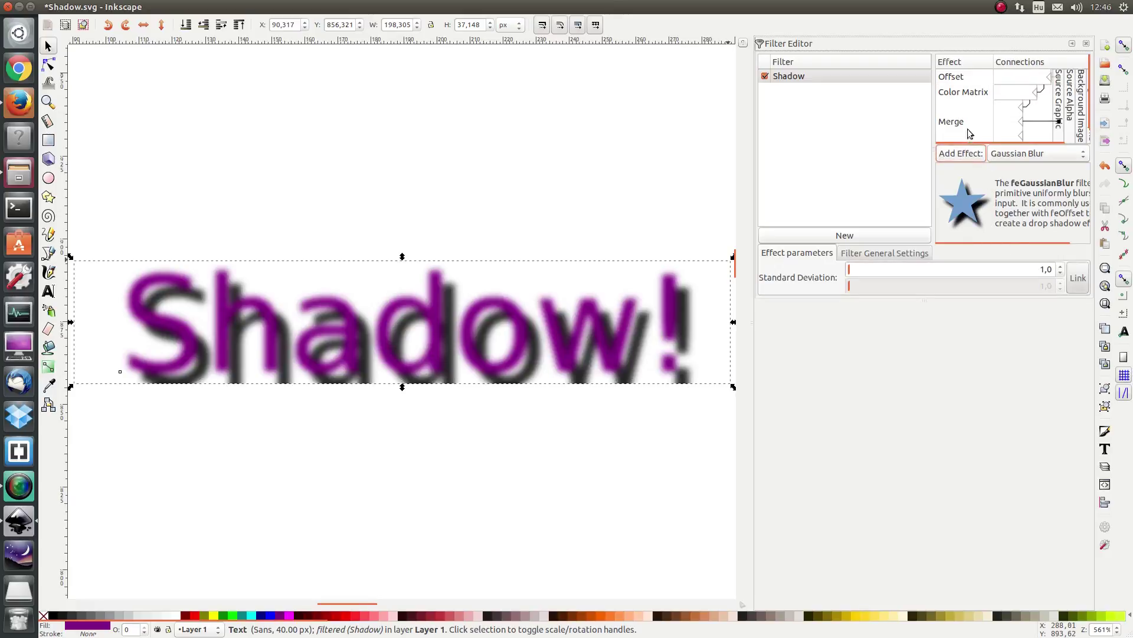
{"action": "scroll", "coordinate": [986, 127], "scroll_direction": "down", "scroll_amount": 1}
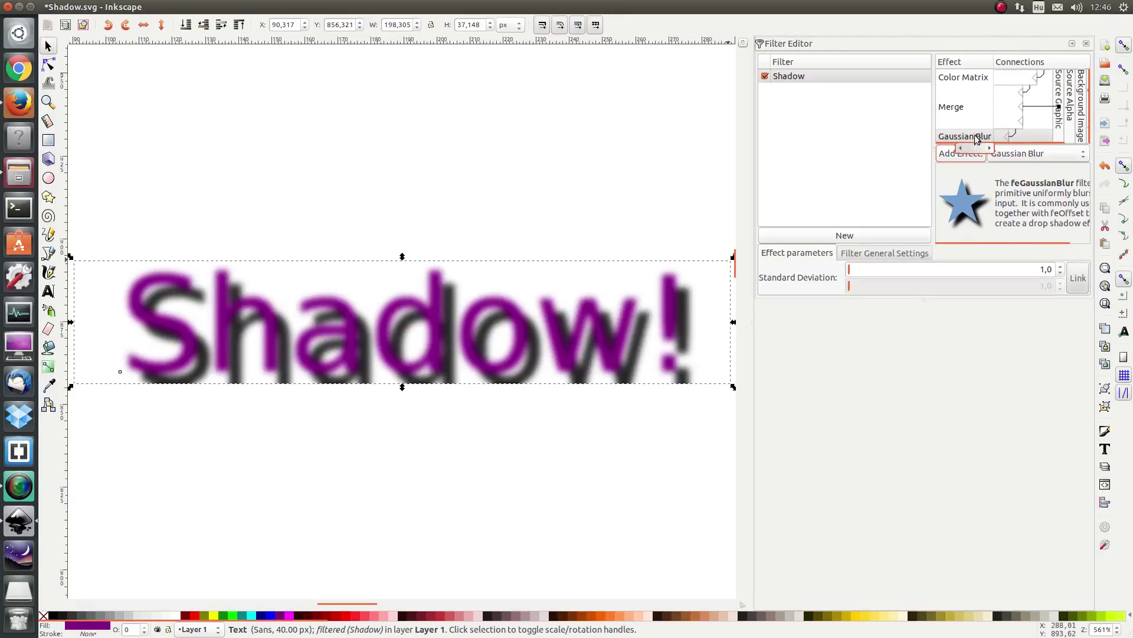
{"action": "left_click_drag", "start_coordinate": [974, 136], "coordinate": [973, 95]}
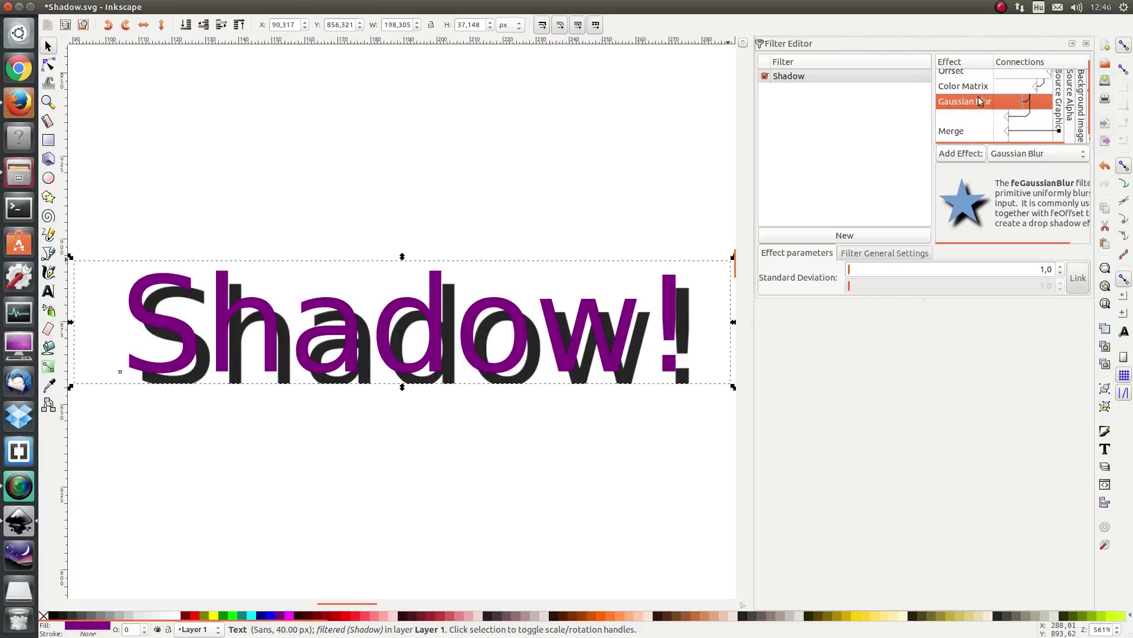
Connect Merge's first input to the Gaussian Blur effect and deselect the text.
{"action": "left_click", "coordinate": [1007, 117]}
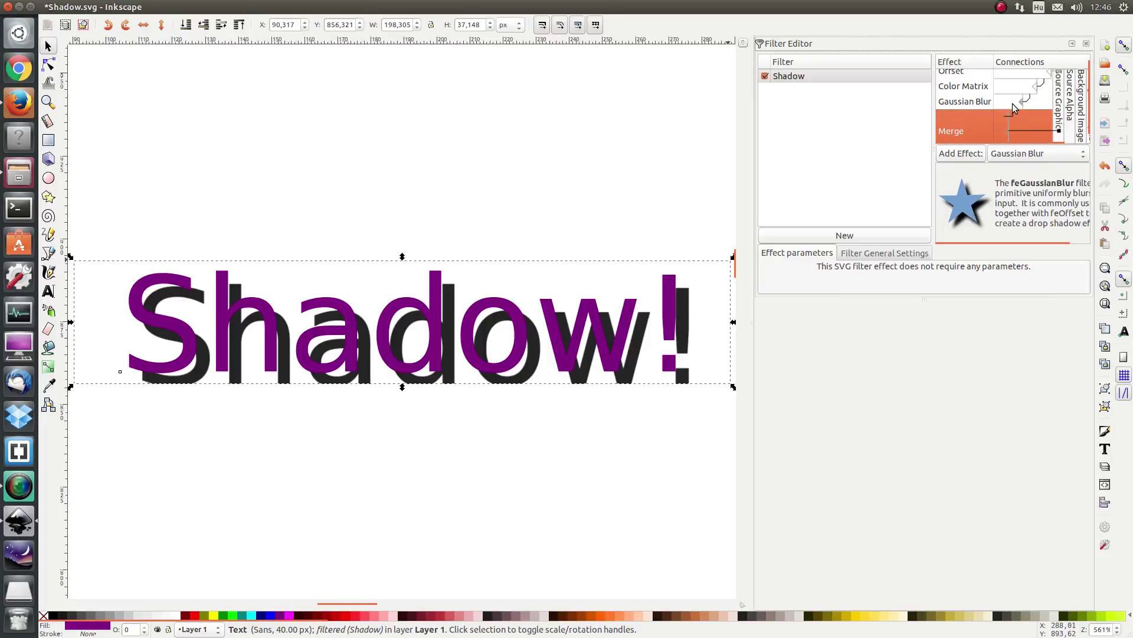
{"action": "left_click_drag", "start_coordinate": [1012, 102], "coordinate": [1012, 101]}
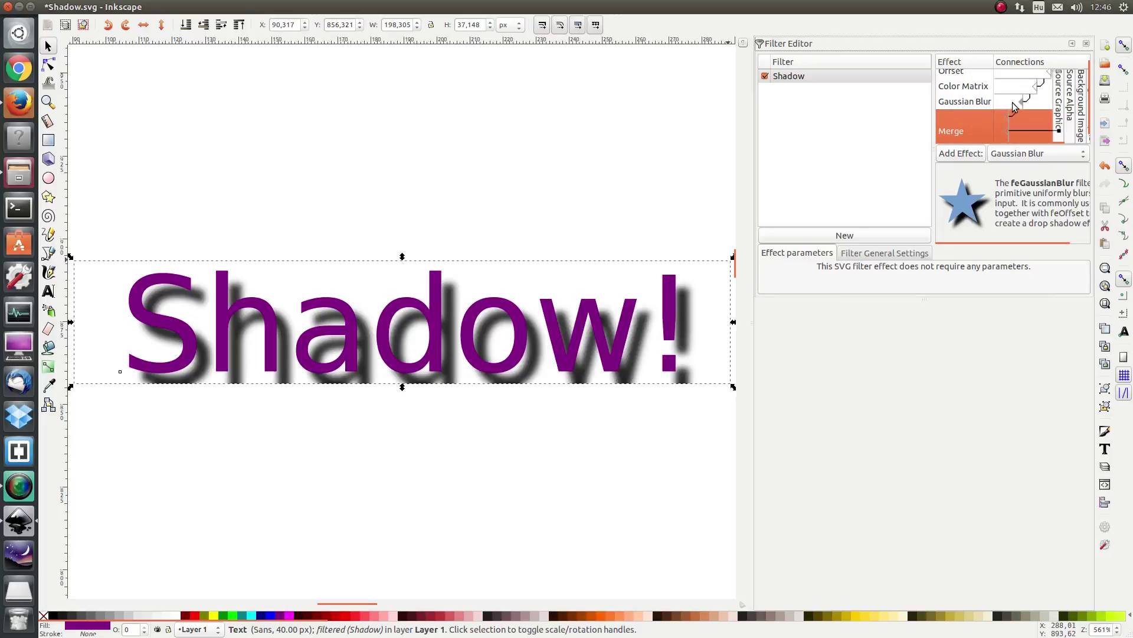
{"action": "left_click", "coordinate": [527, 163]}
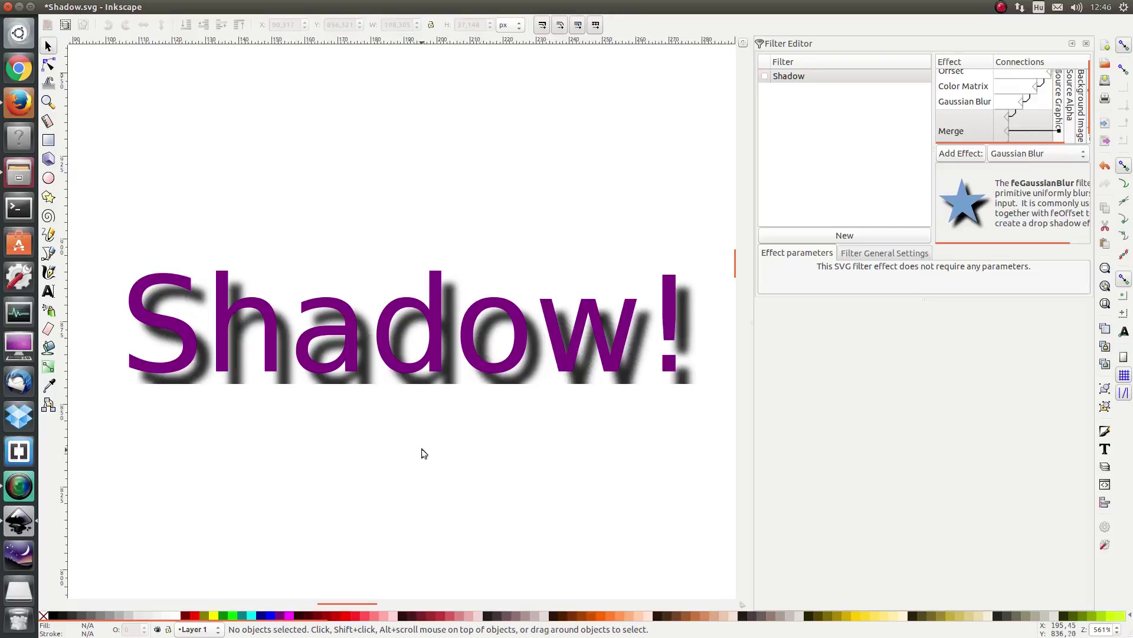
Enlarge the Shadow filter region of the text by setting its vertical dimension to 1.29, and deselect the text.
{"action": "left_click", "coordinate": [439, 318]}
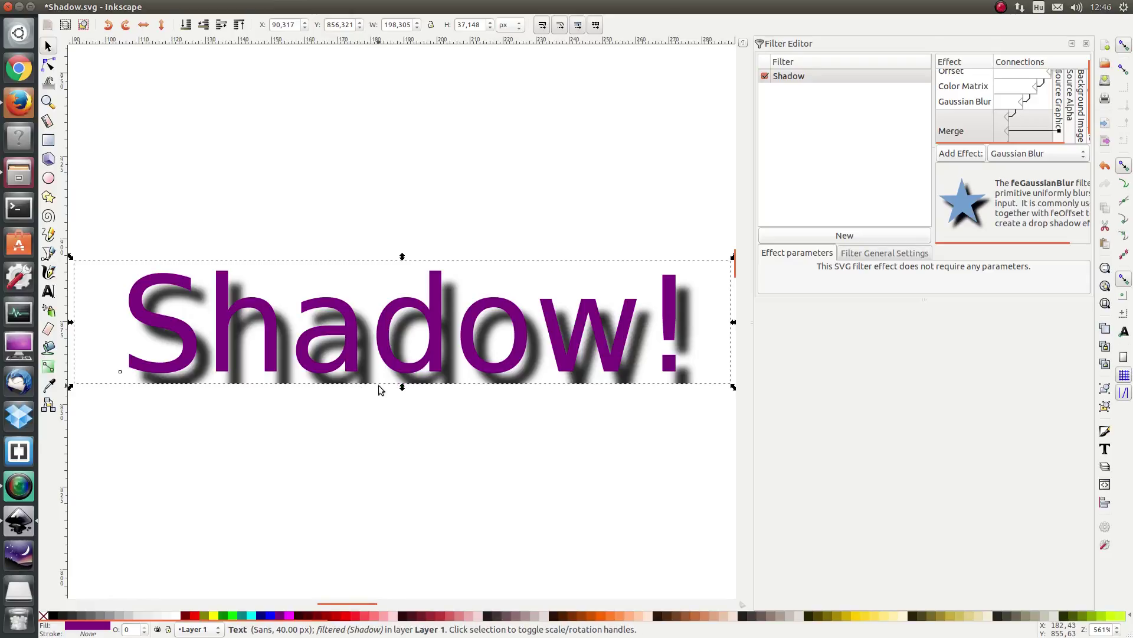
{"action": "left_click", "coordinate": [892, 255]}
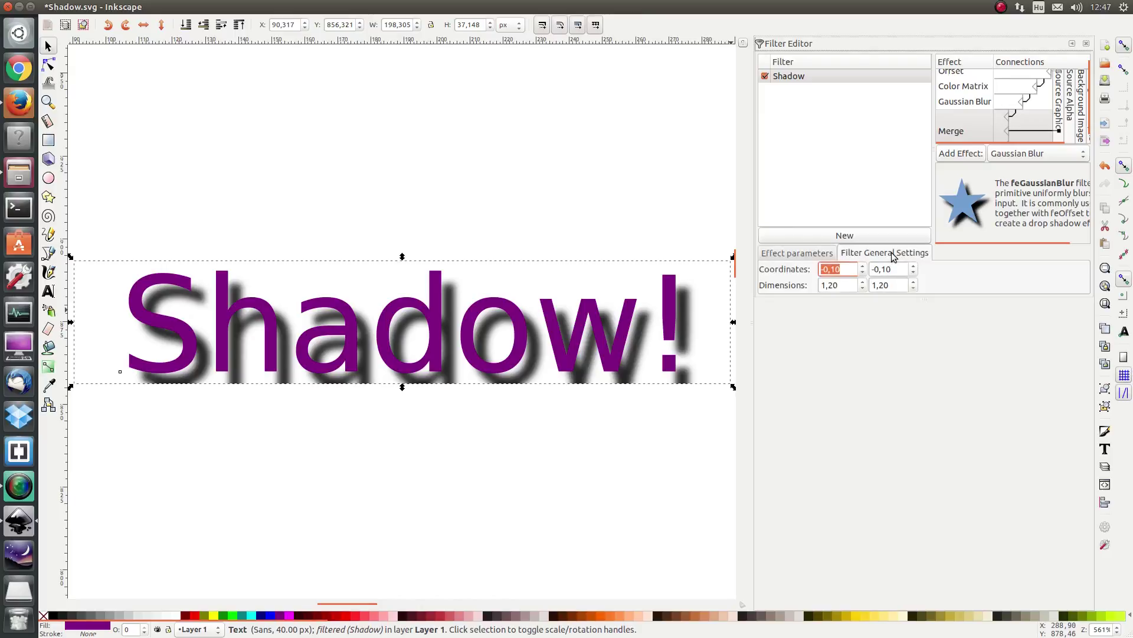
{"action": "left_click", "coordinate": [913, 283]}
{"action": "left_click", "coordinate": [913, 283]}
{"action": "left_click", "coordinate": [913, 282]}
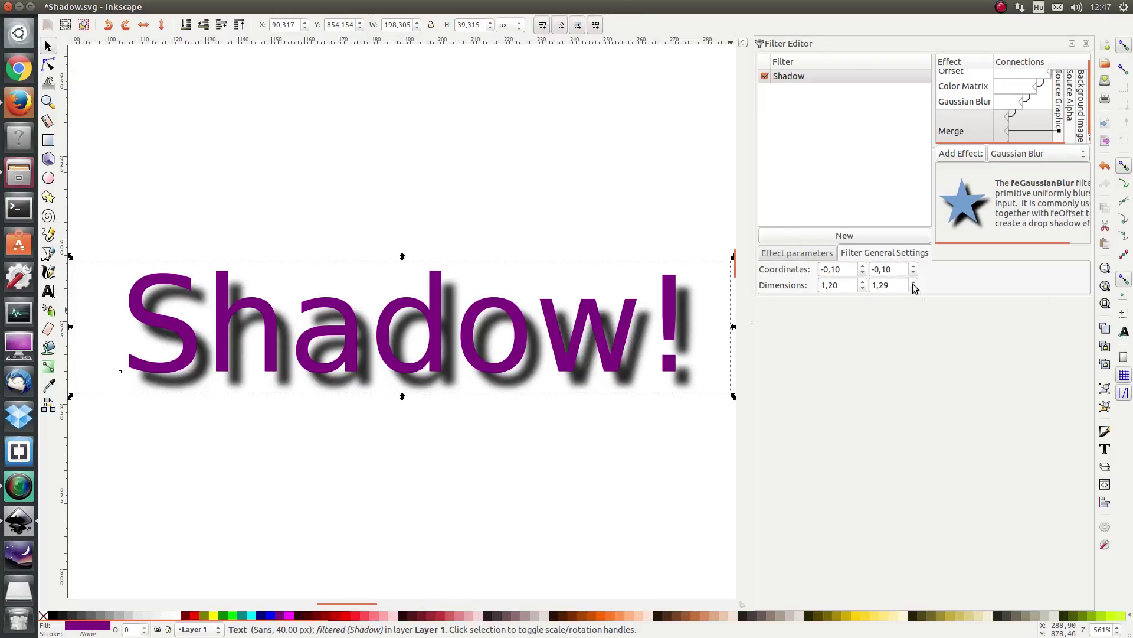
{"action": "left_click", "coordinate": [443, 186]}
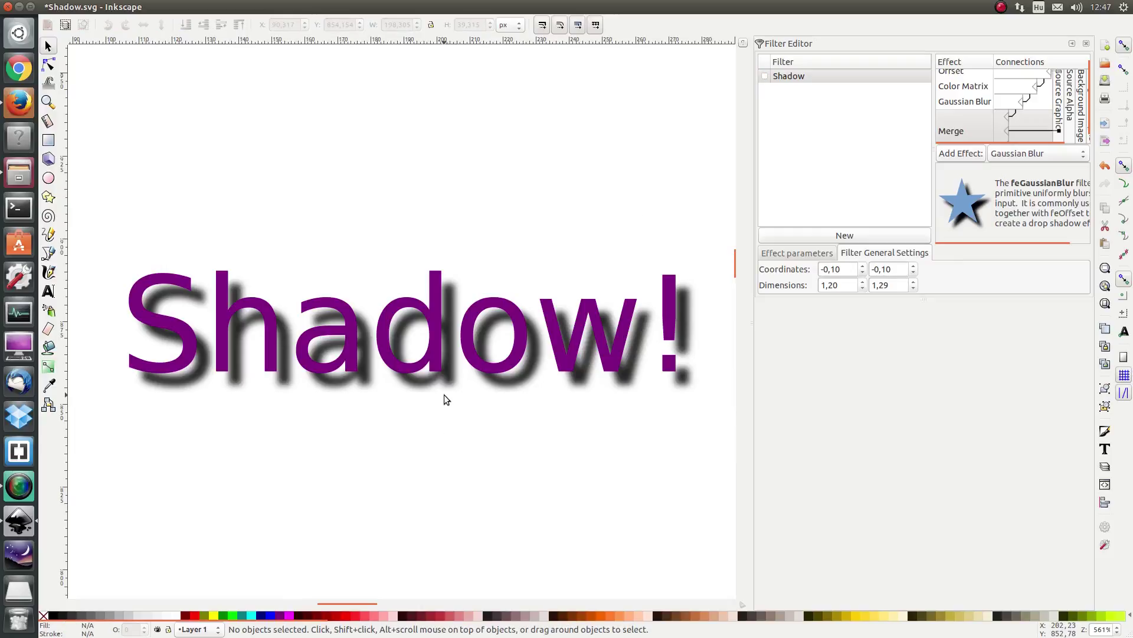